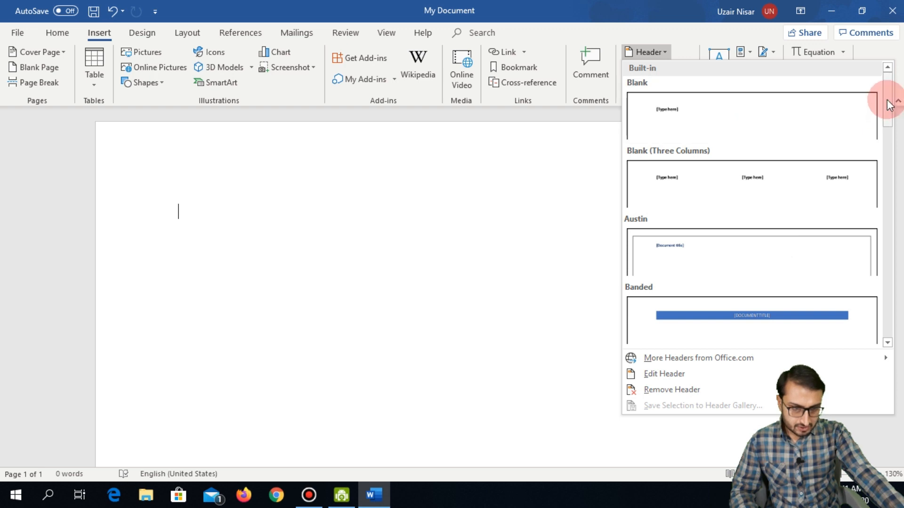
Insert the built-in header with an orange band and a document title placeholder, and finish header editing.
left_click_drag(889, 104, 823, 182)
left_click(763, 145)
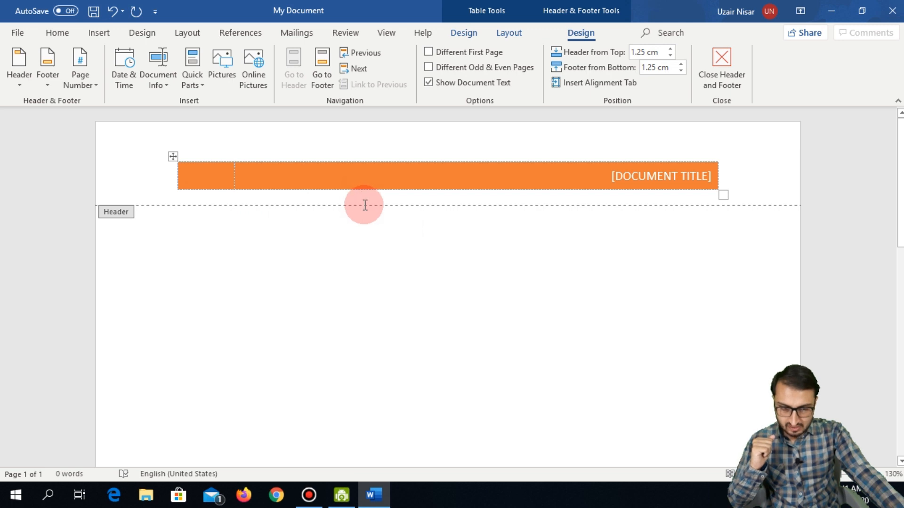
scroll(330, 224, "down", 1)
scroll(342, 248, "up", 1)
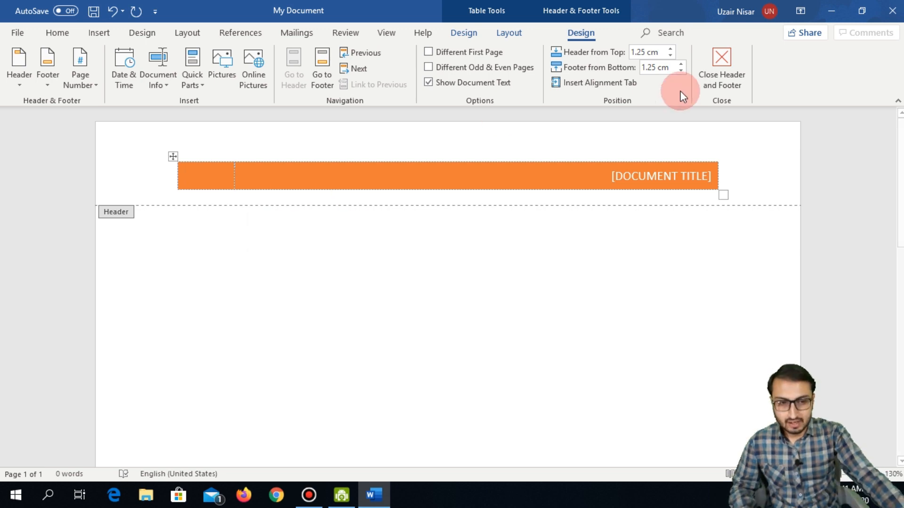
left_click(722, 66)
Insert a page break to add a second page and check the header on both pages.
key("ctrl+Return")
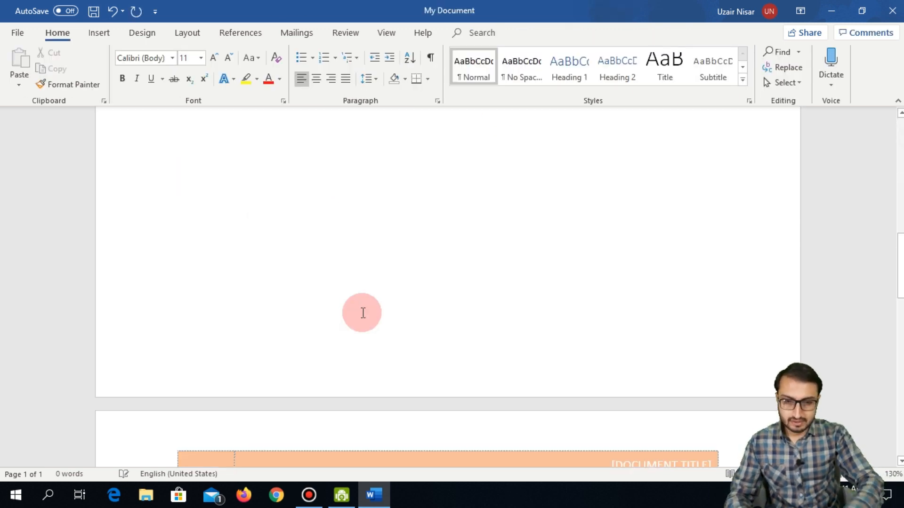
scroll(411, 361, "down", 4)
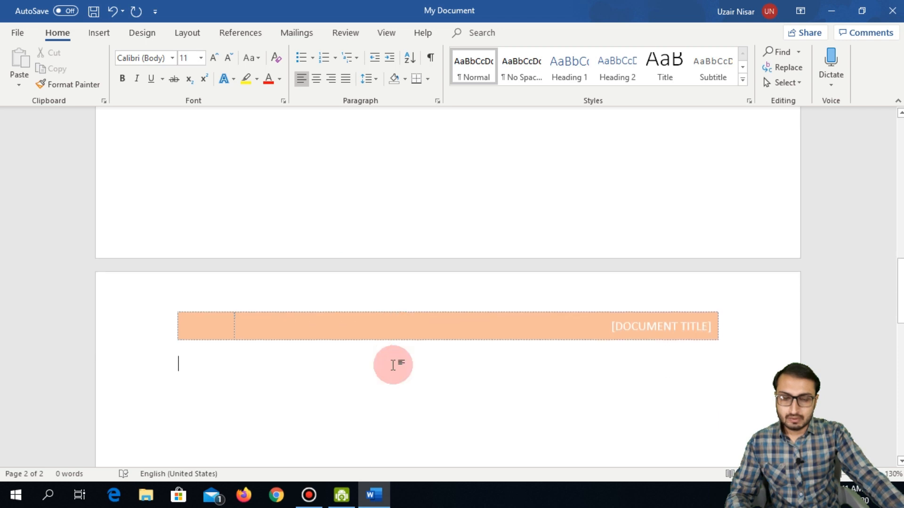
scroll(521, 313, "down", 1)
scroll(371, 287, "up", 8)
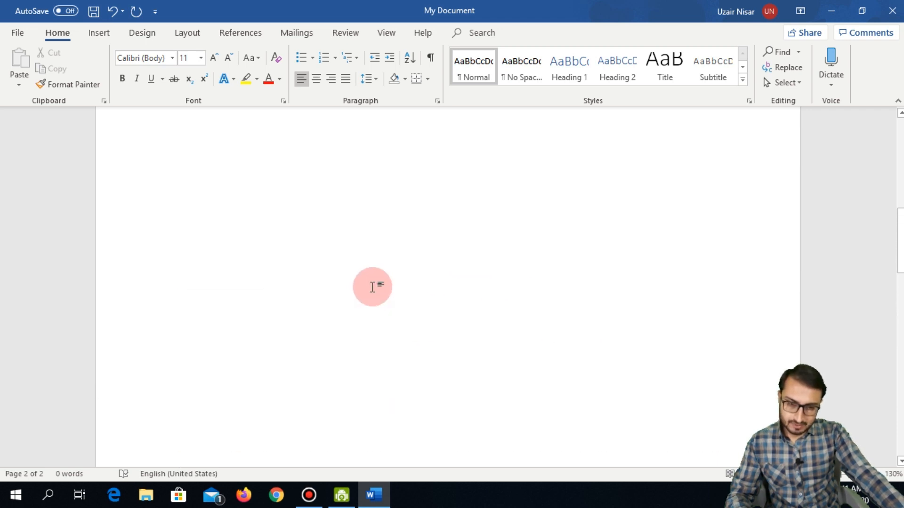
scroll(358, 268, "up", 3)
scroll(391, 292, "down", 1)
scroll(437, 334, "down", 12)
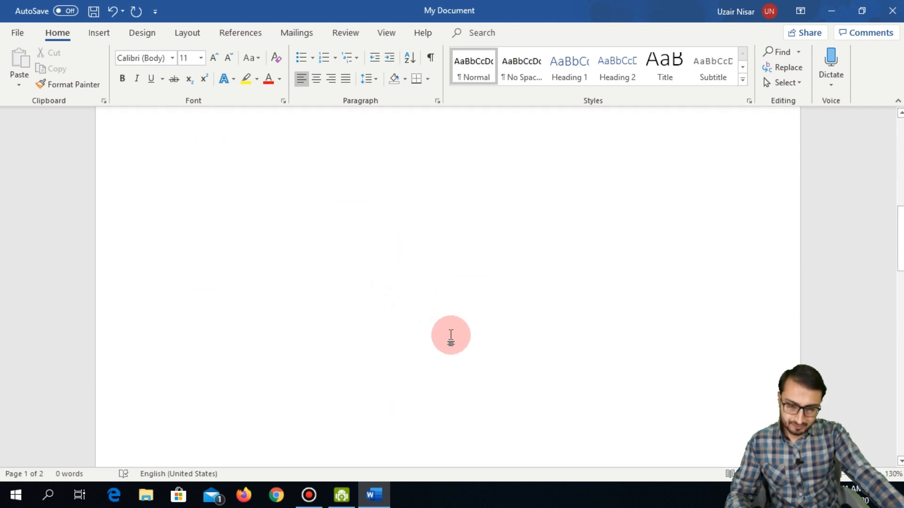
scroll(441, 282, "down", 5)
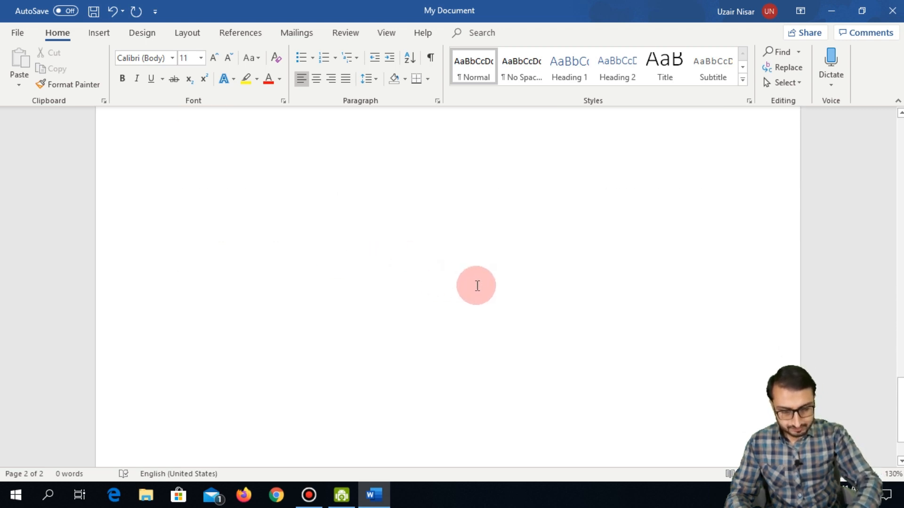
Add a third page with another page break and review the header across the document.
key("ctrl+Return")
scroll(397, 324, "down", 3)
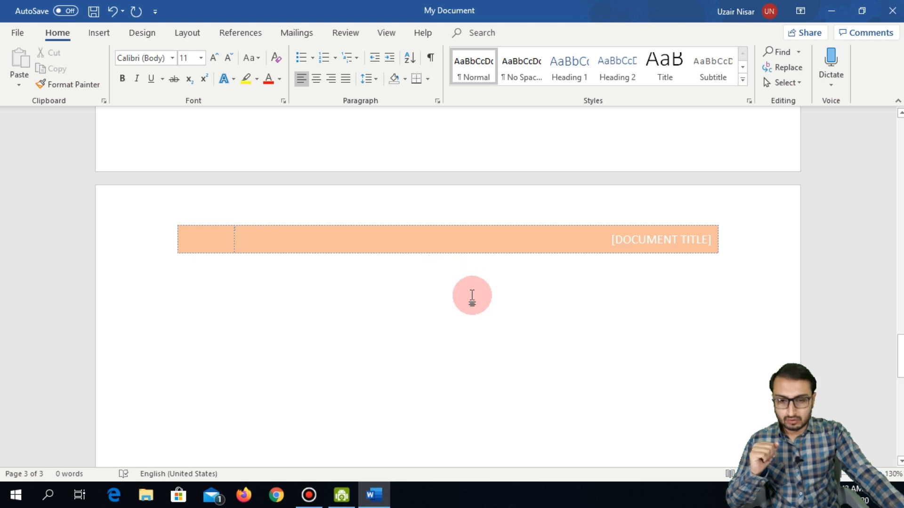
scroll(472, 296, "up", 4)
scroll(472, 297, "up", 3)
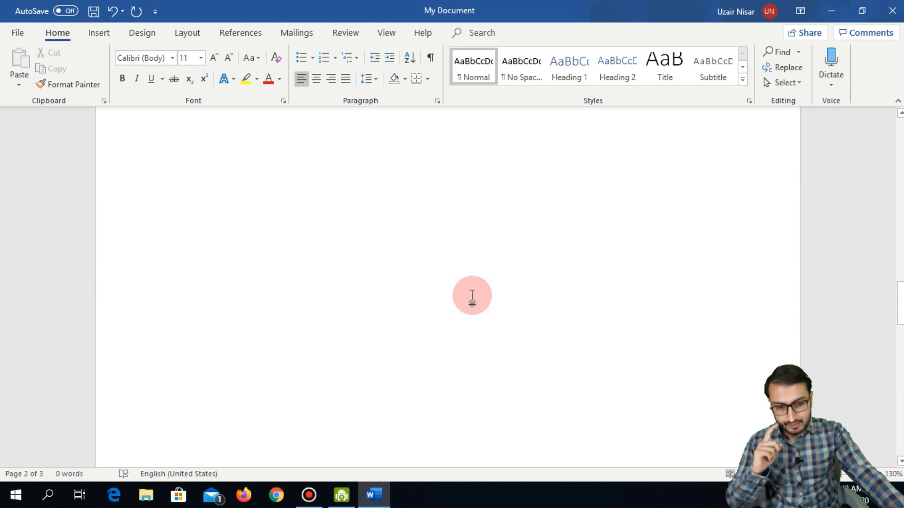
scroll(473, 296, "down", 8)
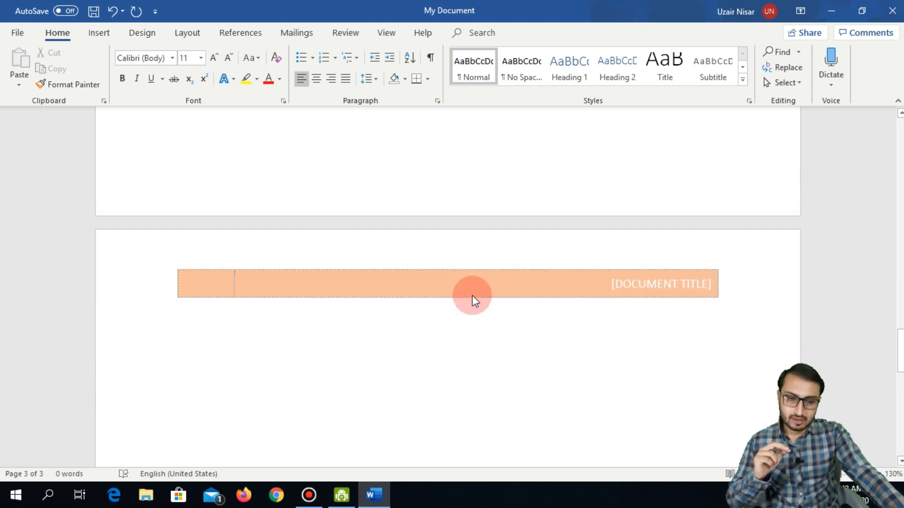
scroll(472, 296, "up", 17)
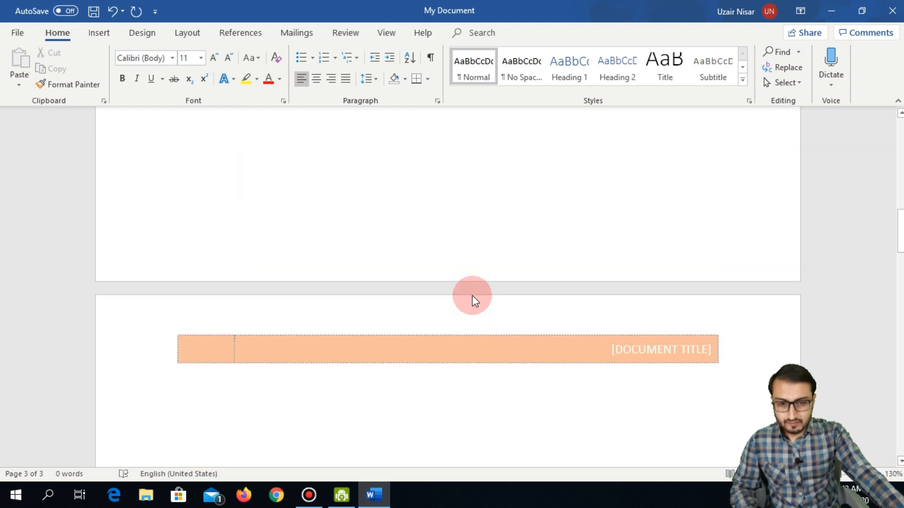
scroll(473, 296, "up", 10)
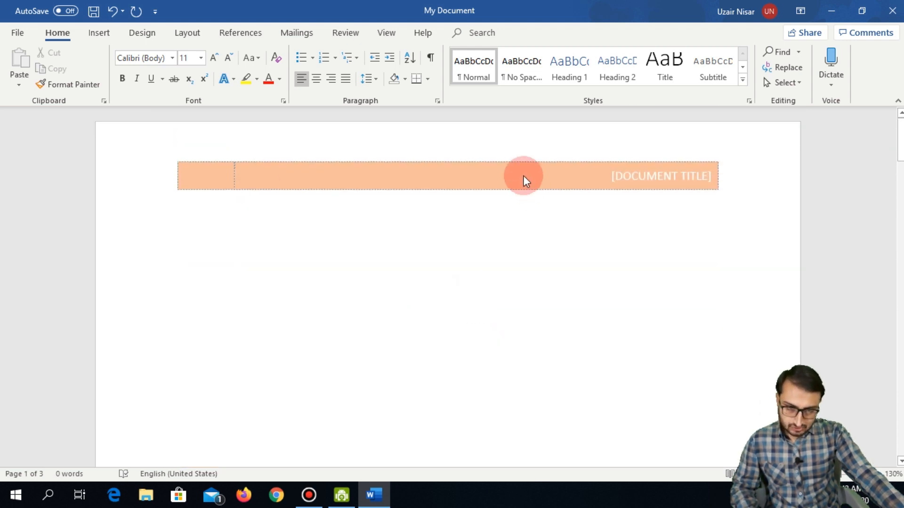
Insert the built-in footer with a black line, date placeholder and boxed page number, check it on the pages, and finish footer editing.
left_click(104, 40)
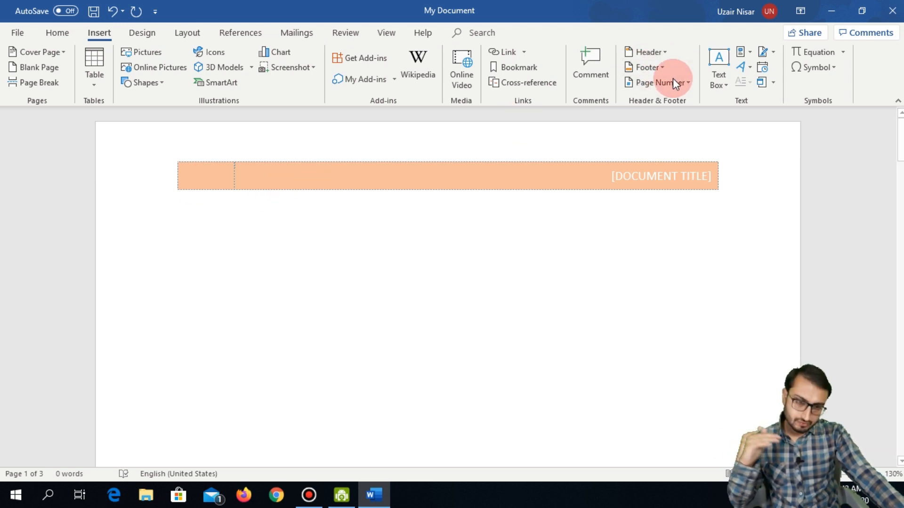
left_click(651, 67)
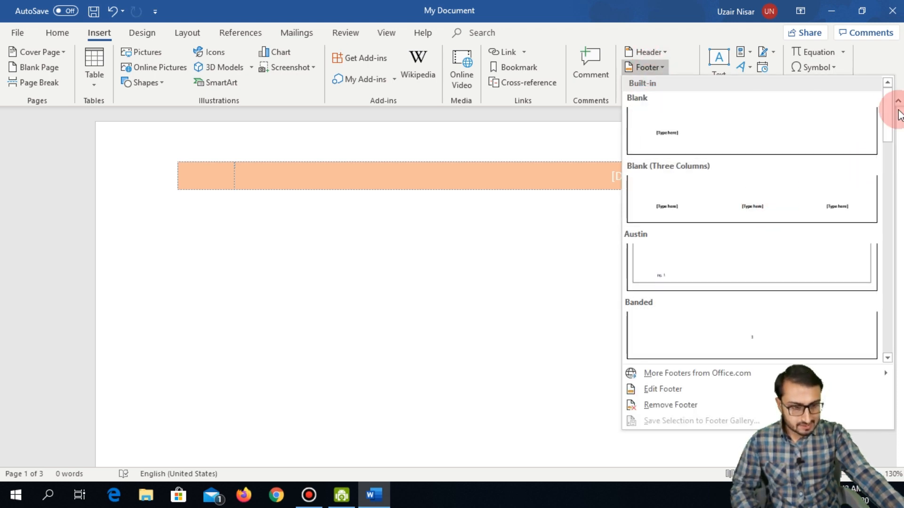
left_click_drag(900, 115, 894, 311)
left_click(761, 265)
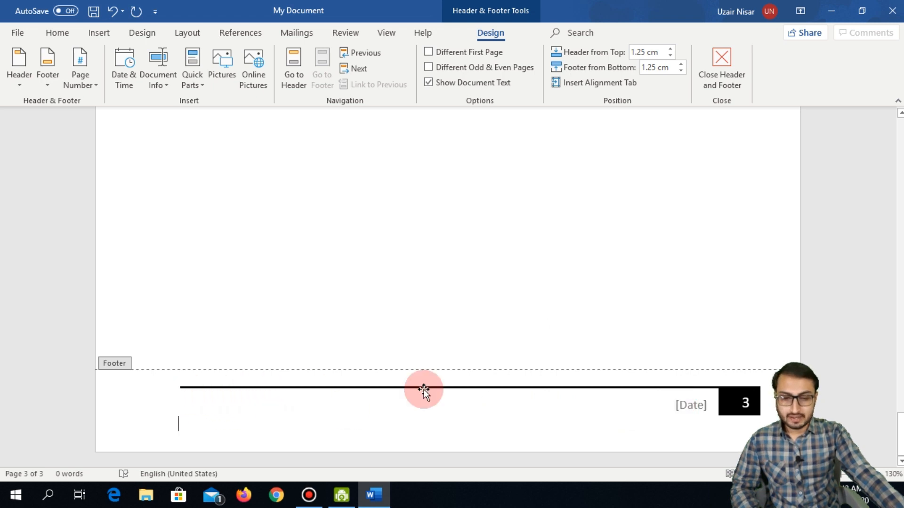
scroll(503, 310, "up", 12)
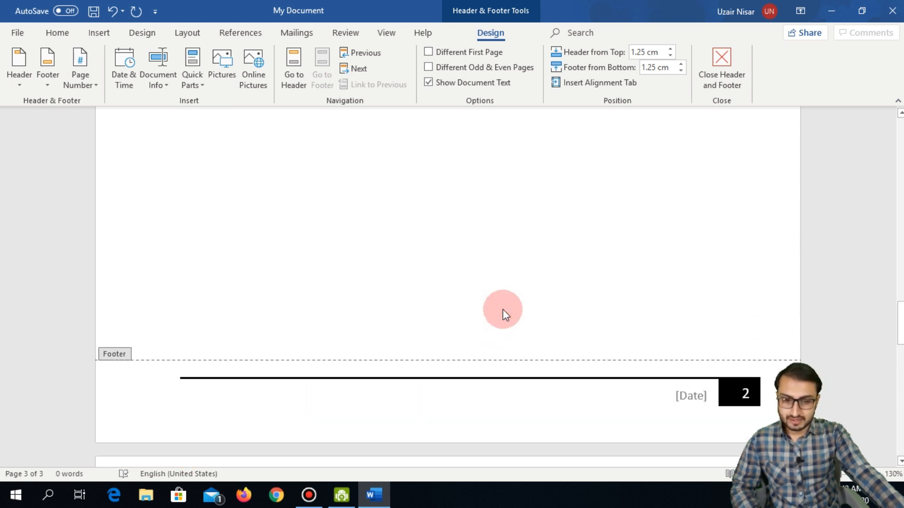
scroll(495, 366, "up", 3)
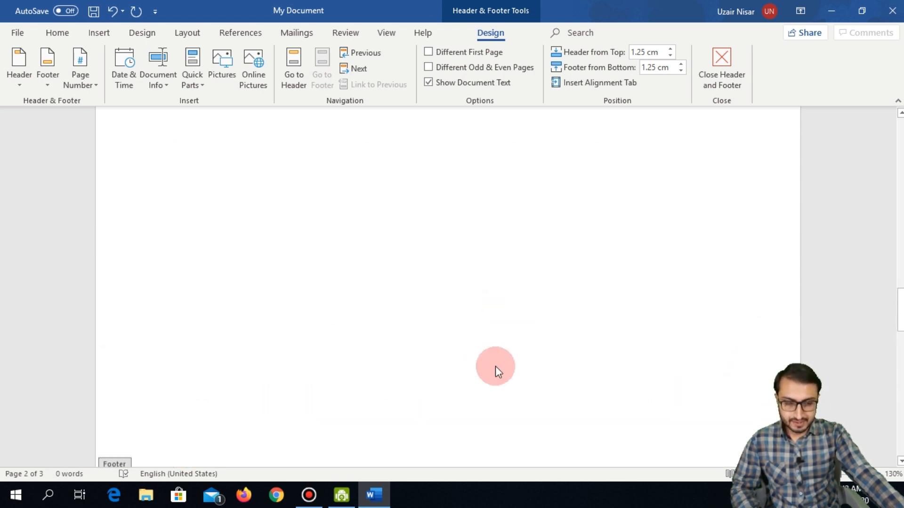
scroll(495, 366, "up", 5)
scroll(767, 264, "up", 2)
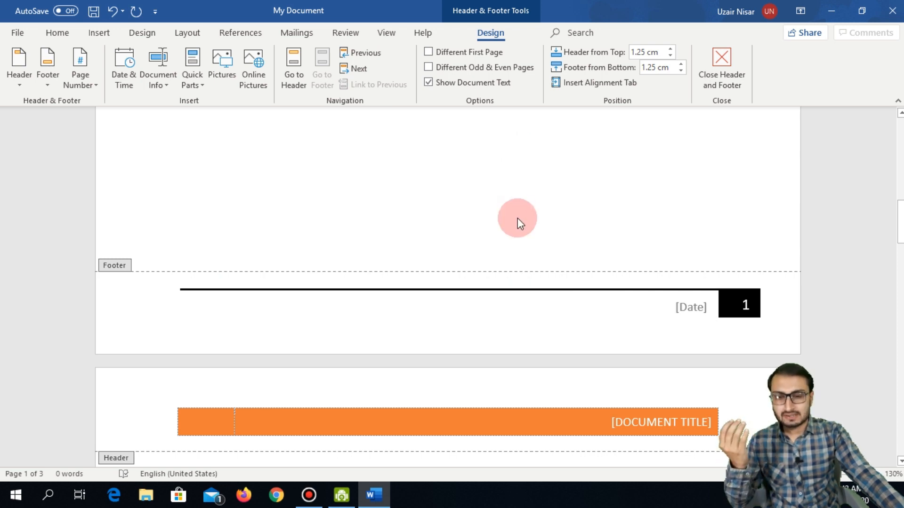
scroll(517, 218, "up", 2)
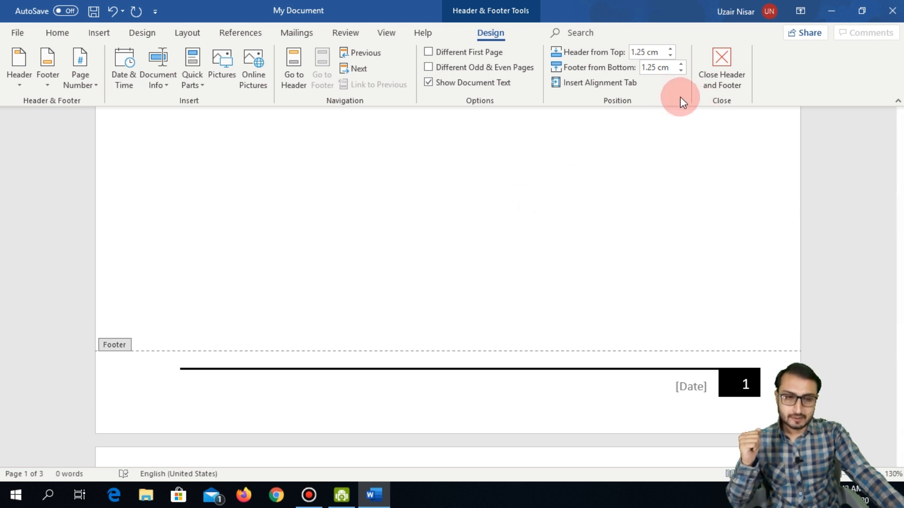
left_click(722, 63)
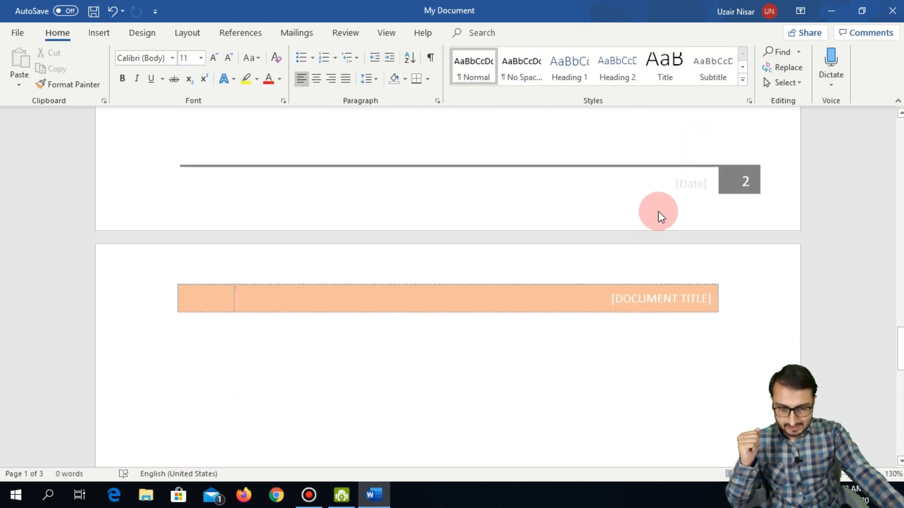
Remove the orange document title header from all pages.
scroll(659, 212, "up", 5)
left_click(98, 34)
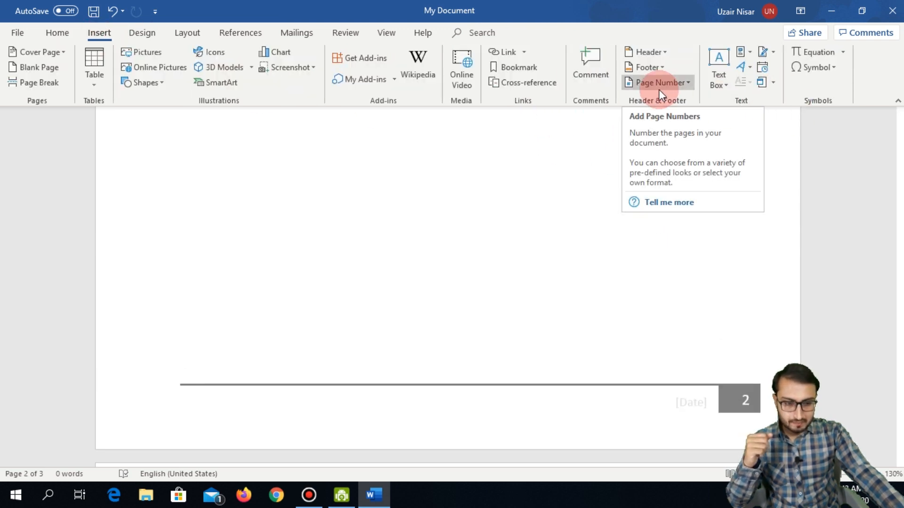
scroll(617, 371, "down", 2)
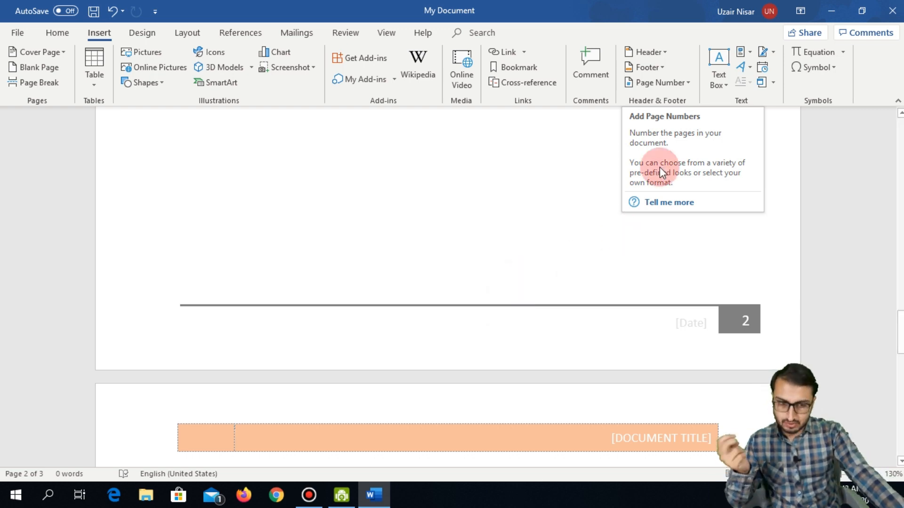
scroll(502, 312, "up", 1)
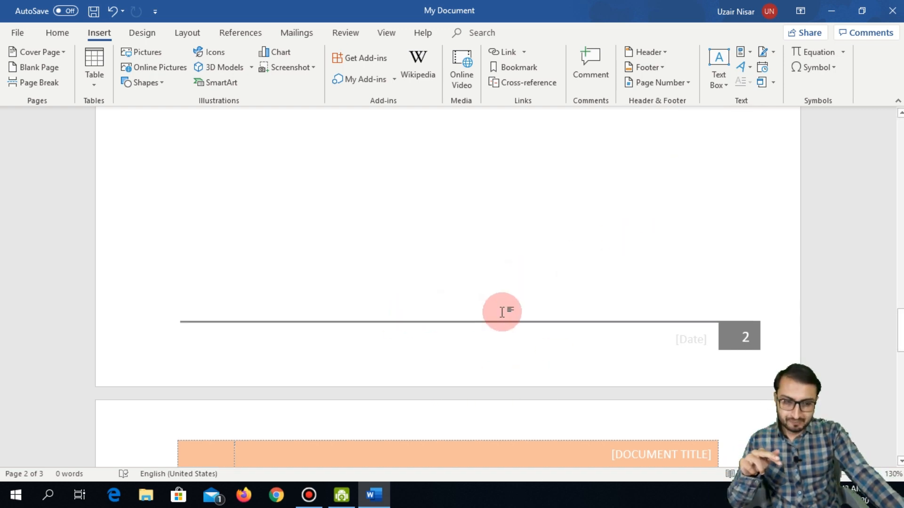
scroll(502, 312, "up", 3)
scroll(502, 312, "up", 3)
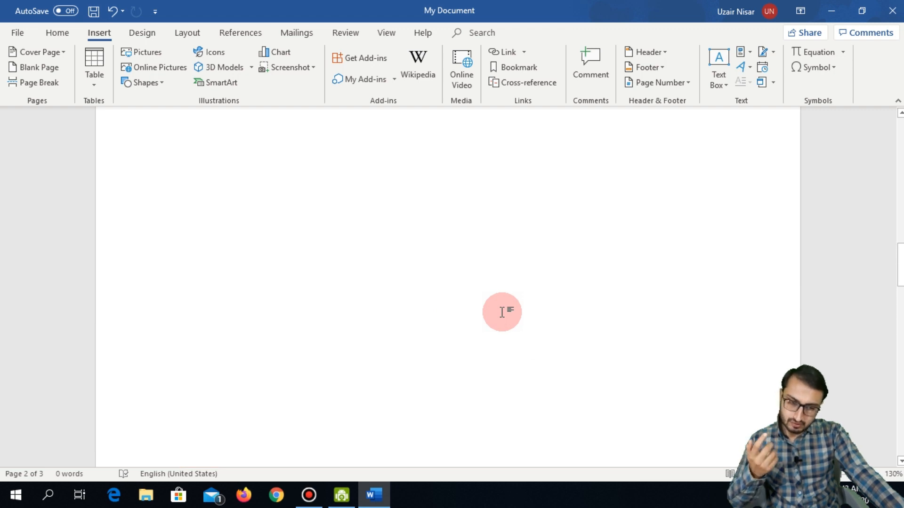
scroll(502, 311, "up", 3)
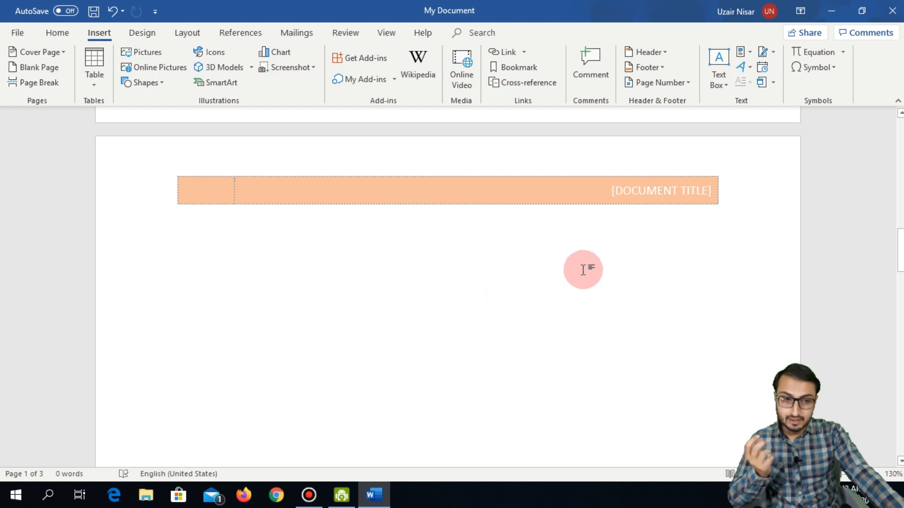
left_click(657, 53)
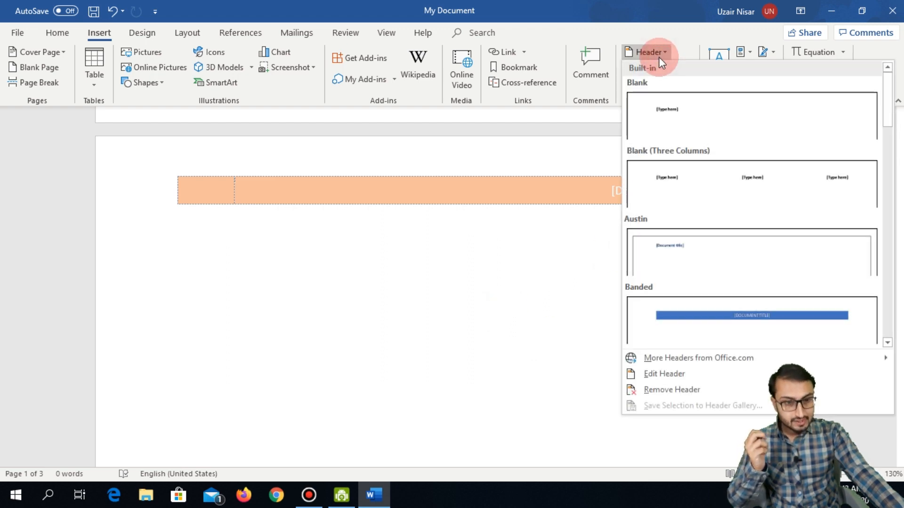
left_click(671, 392)
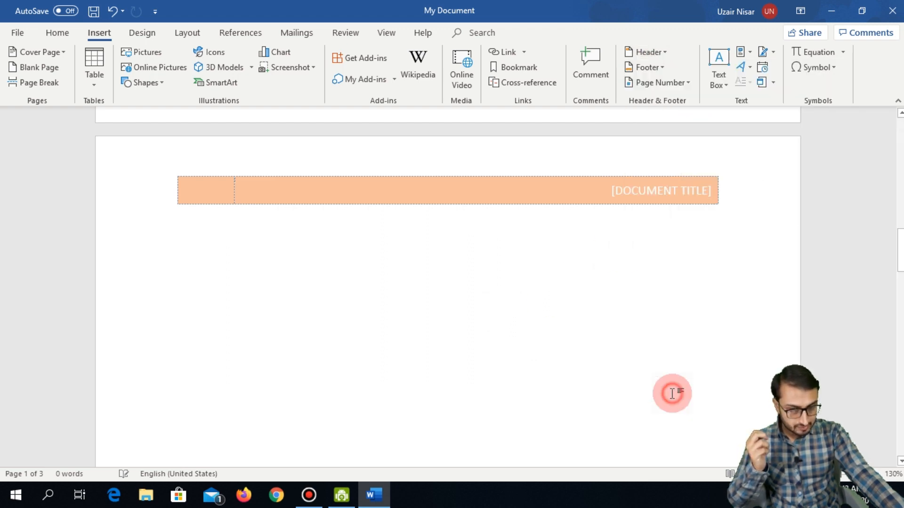
scroll(570, 268, "up", 9)
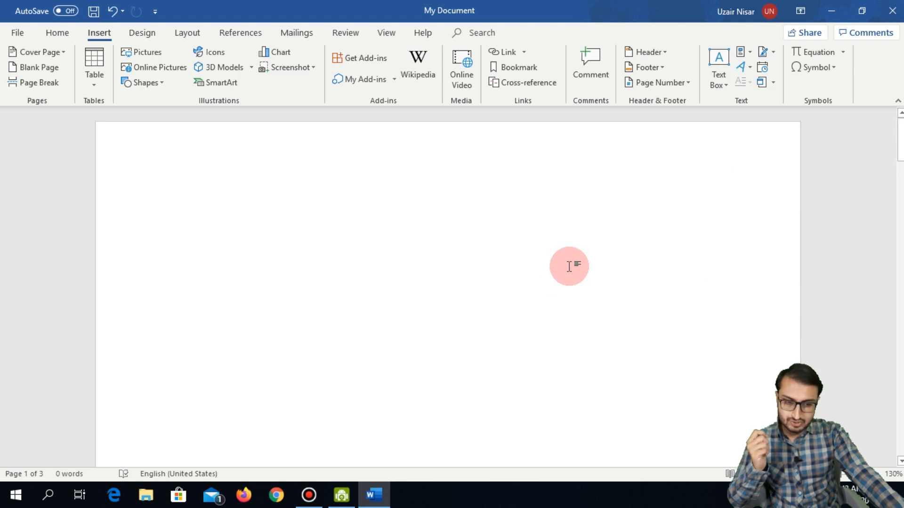
Remove the footer with the date and page number from the document.
left_click(660, 68)
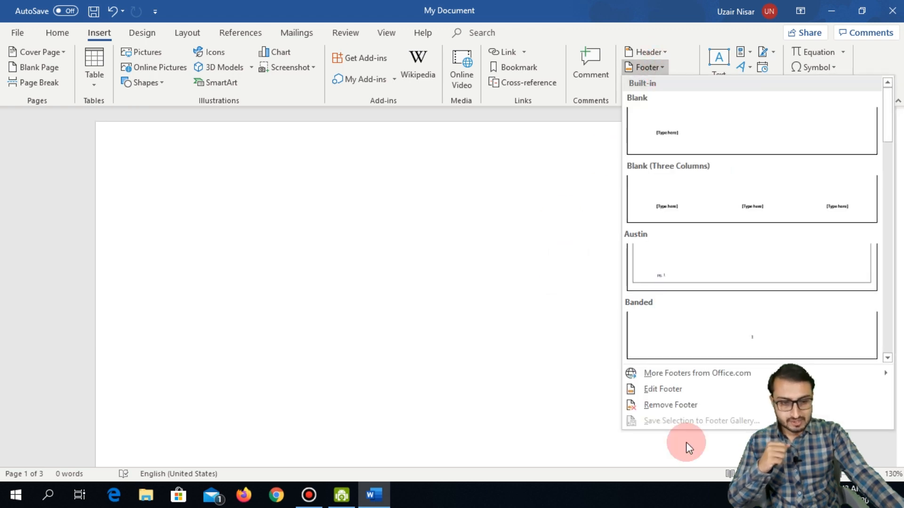
left_click(673, 406)
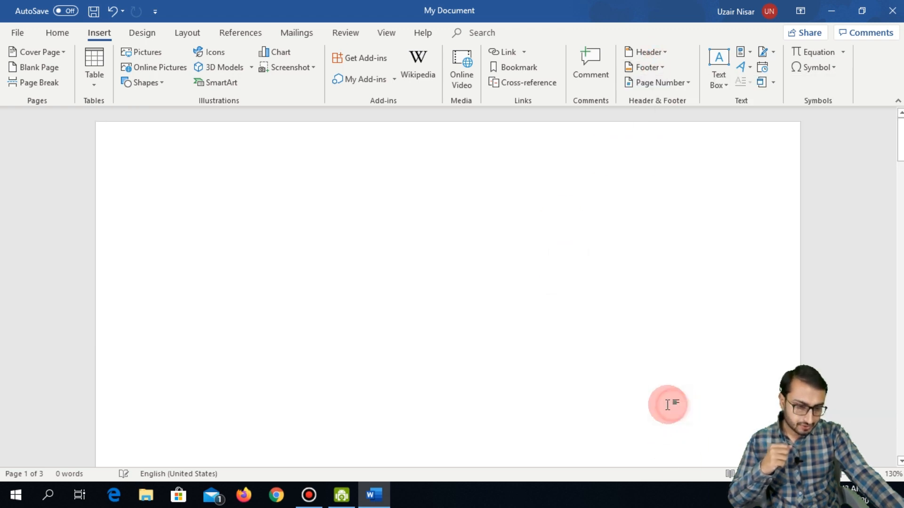
scroll(677, 349, "down", 5)
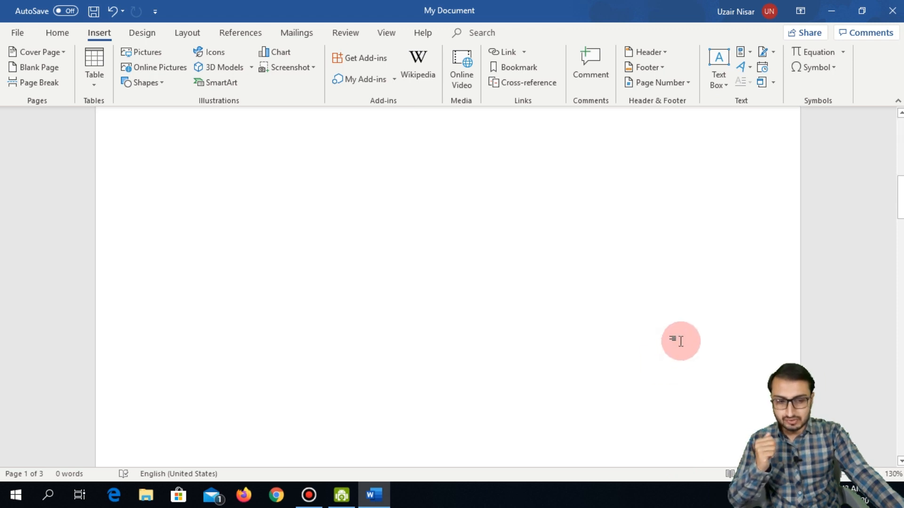
scroll(681, 341, "up", 1)
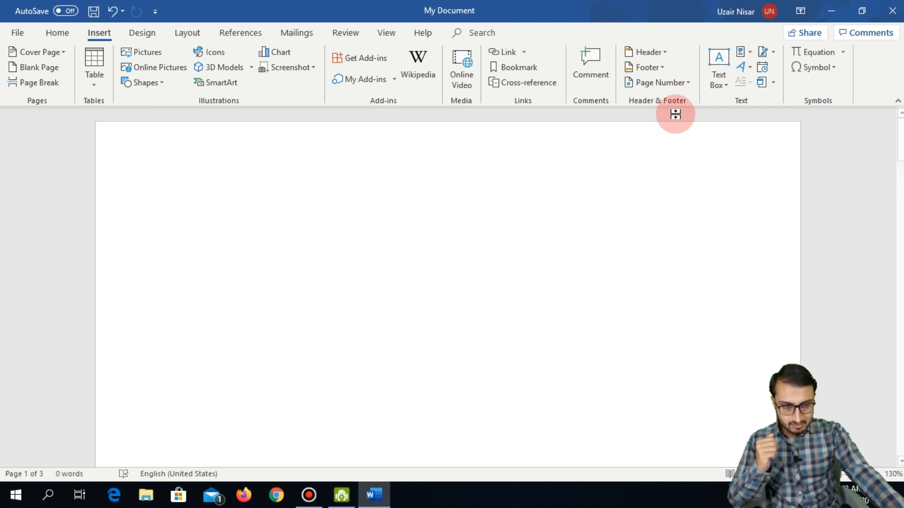
Insert page numbers at the bottom of the pages using the built-in Thick Line style.
left_click(678, 84)
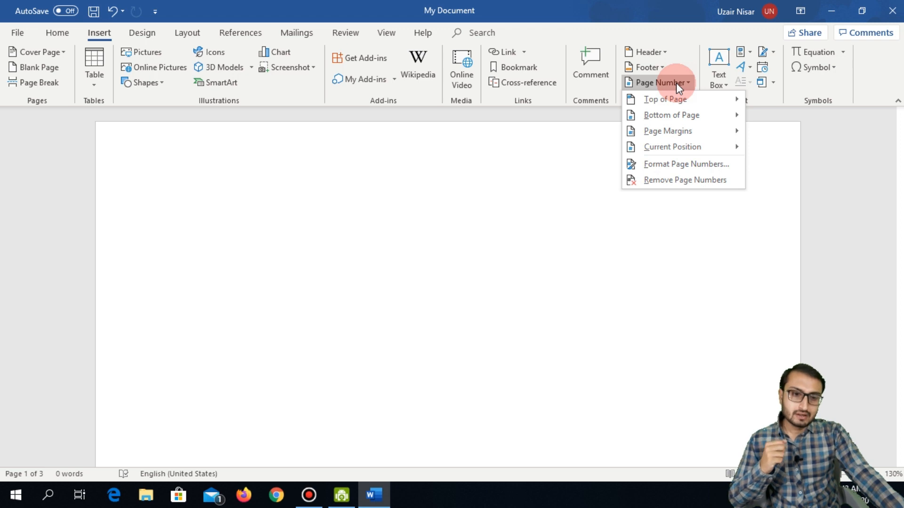
mouse_move(684, 100)
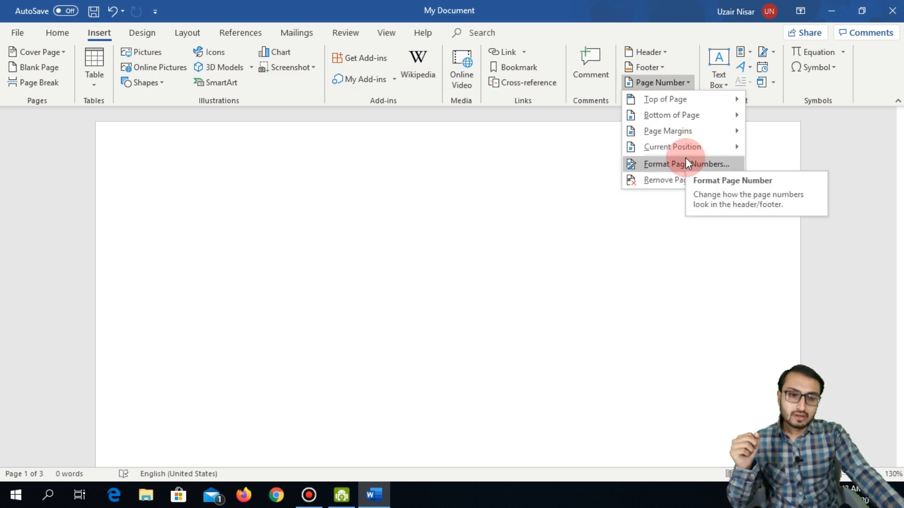
mouse_move(692, 142)
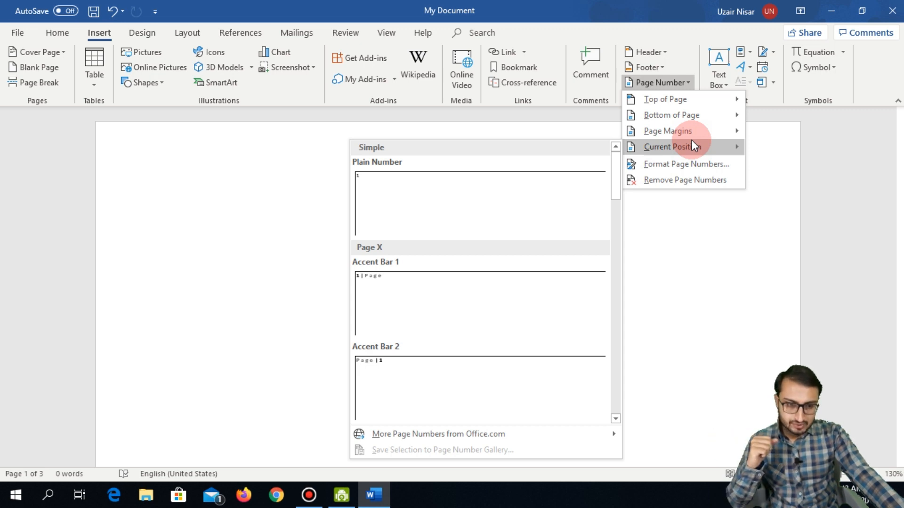
mouse_move(683, 118)
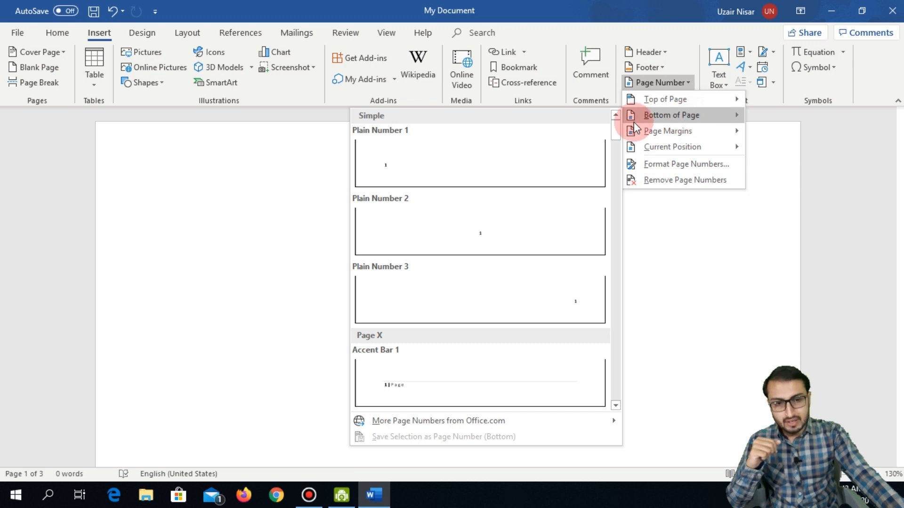
scroll(449, 230, "down", 12)
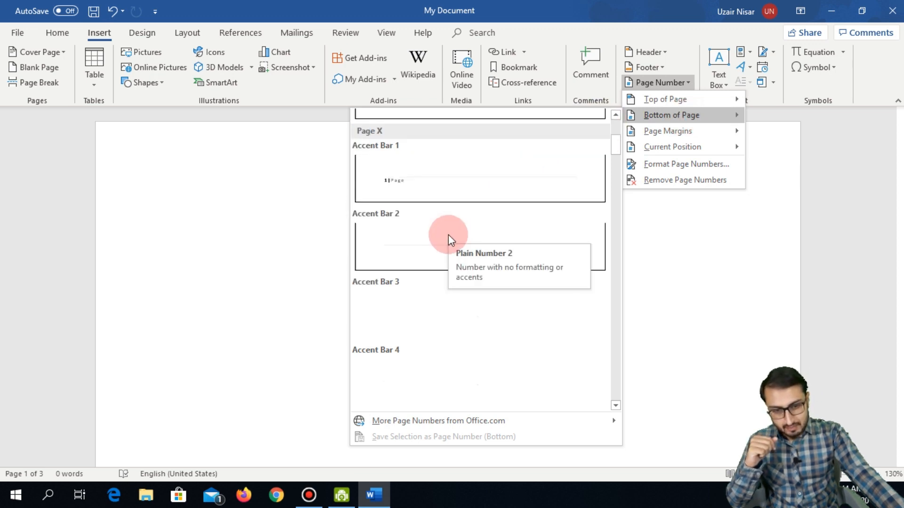
scroll(511, 268, "down", 3)
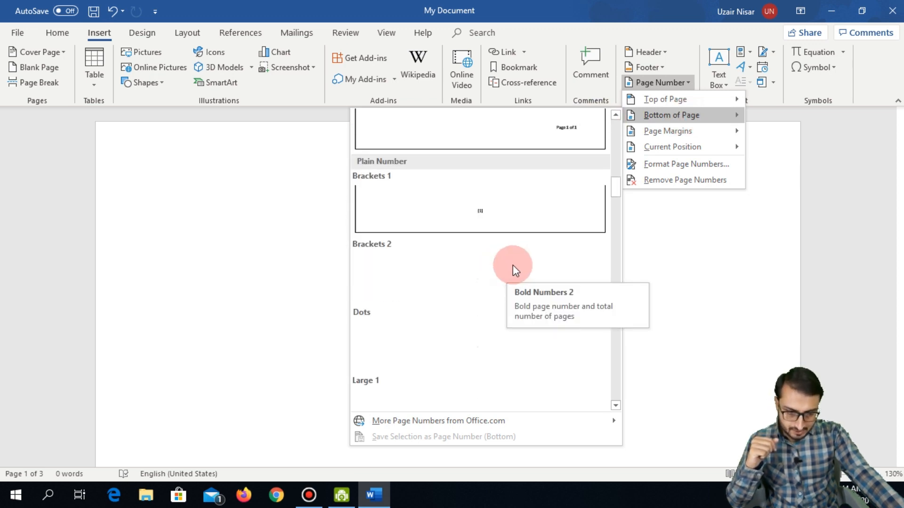
scroll(512, 267, "up", 15)
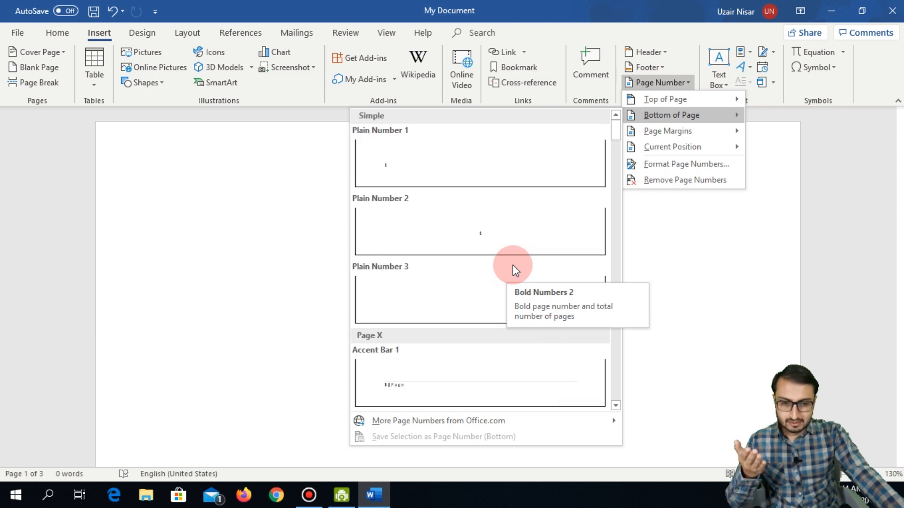
scroll(512, 267, "down", 10)
scroll(513, 266, "down", 6)
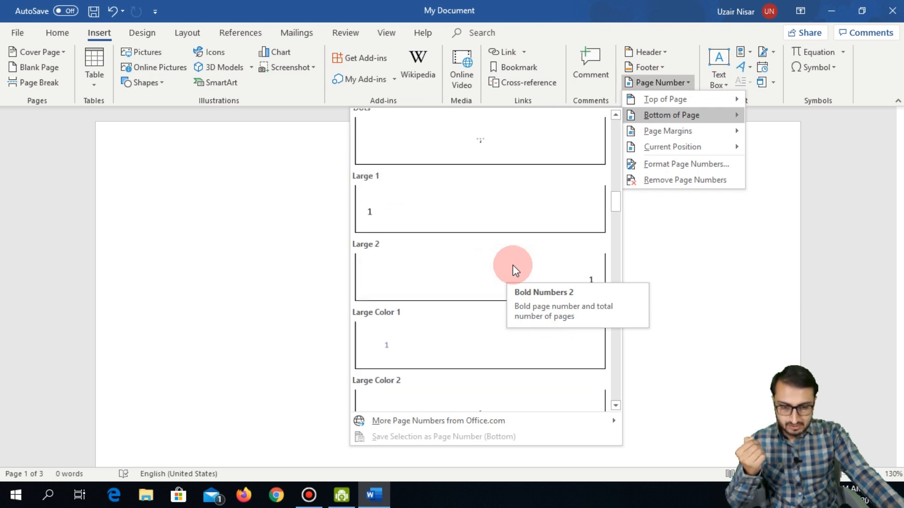
left_click_drag(618, 203, 622, 225)
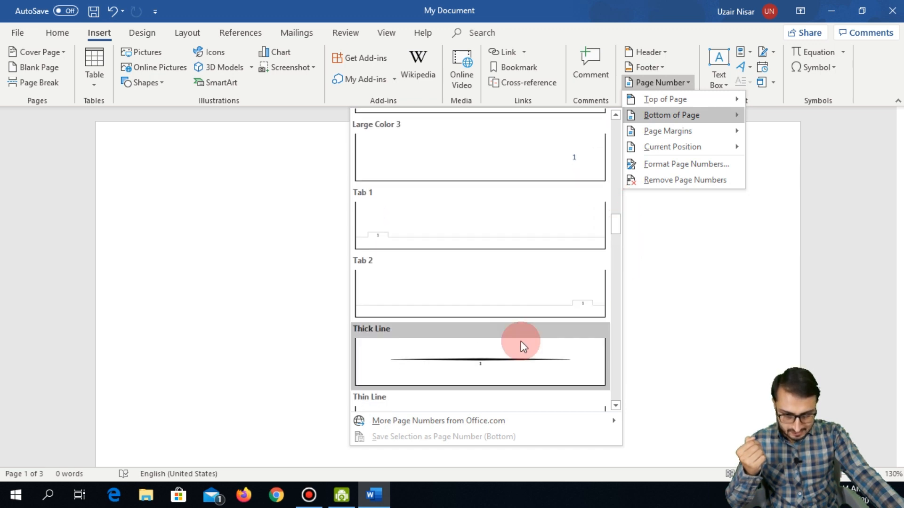
left_click(482, 358)
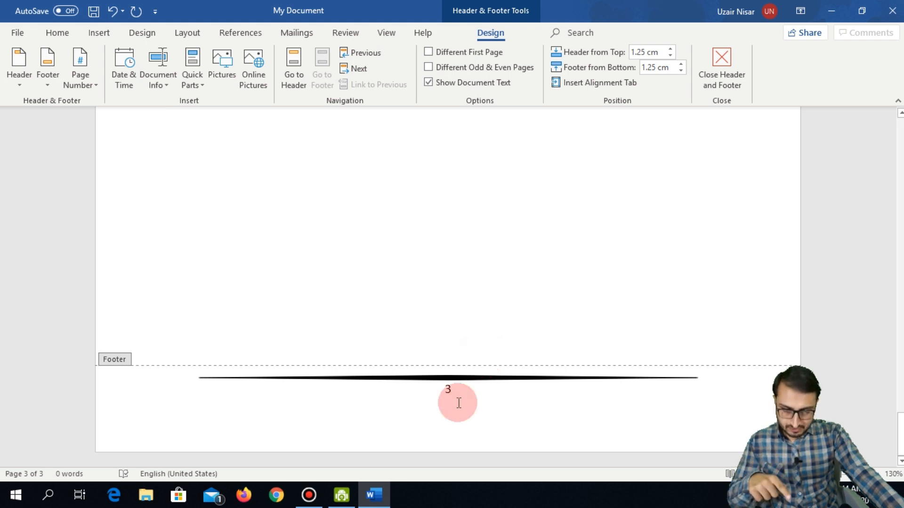
Check the page number footers across the three pages and finish header and footer editing.
scroll(458, 402, "up", 8)
scroll(457, 402, "up", 8)
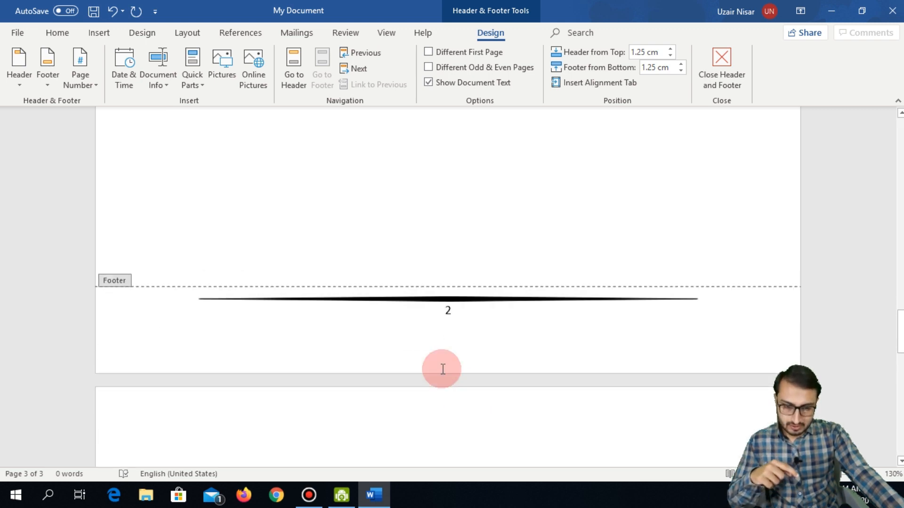
scroll(469, 312, "up", 10)
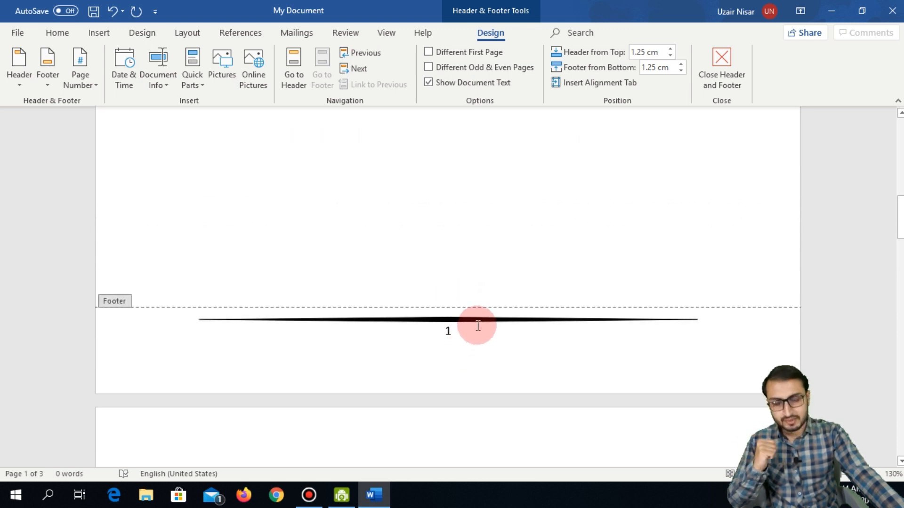
scroll(478, 325, "up", 5)
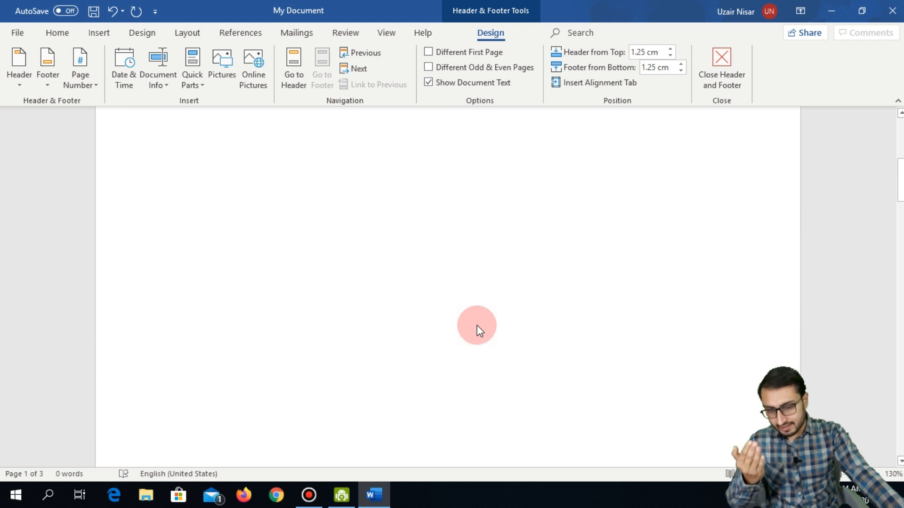
scroll(478, 328, "down", 2)
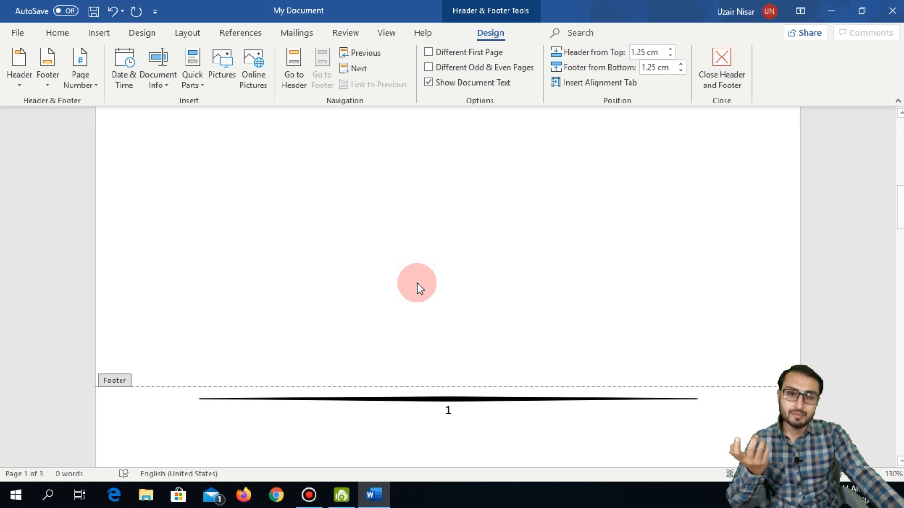
left_click(737, 67)
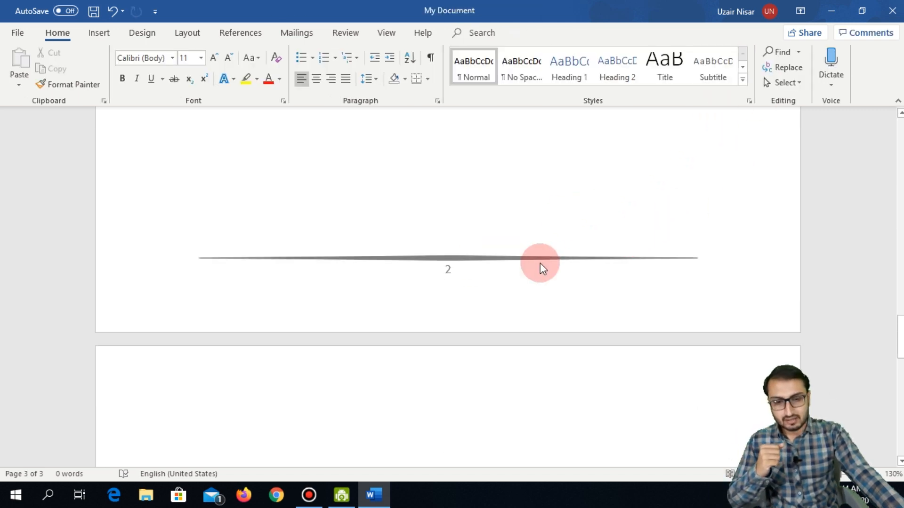
scroll(540, 263, "up", 15)
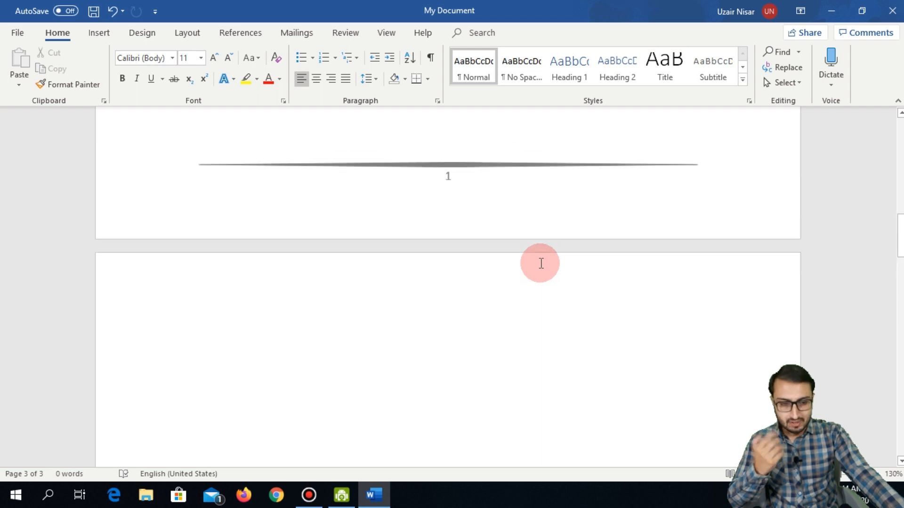
scroll(541, 264, "up", 7)
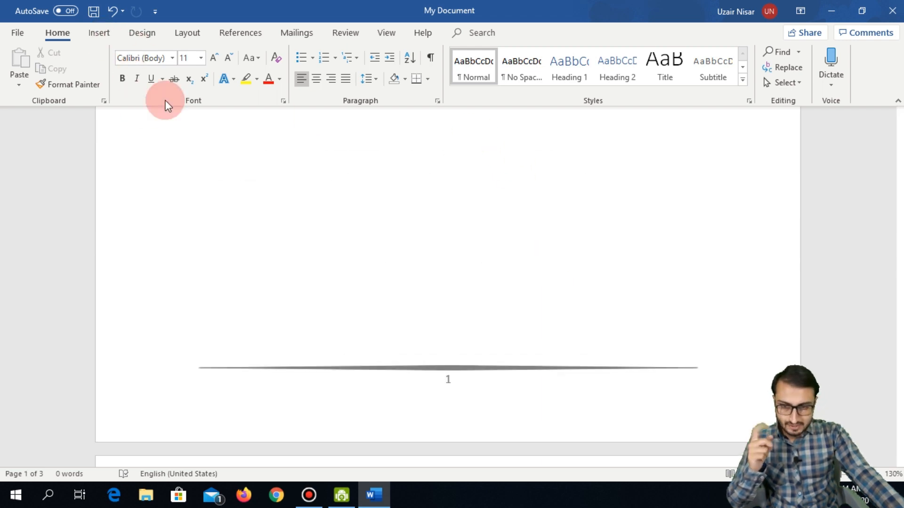
Bring up the page number options for the document.
left_click(99, 32)
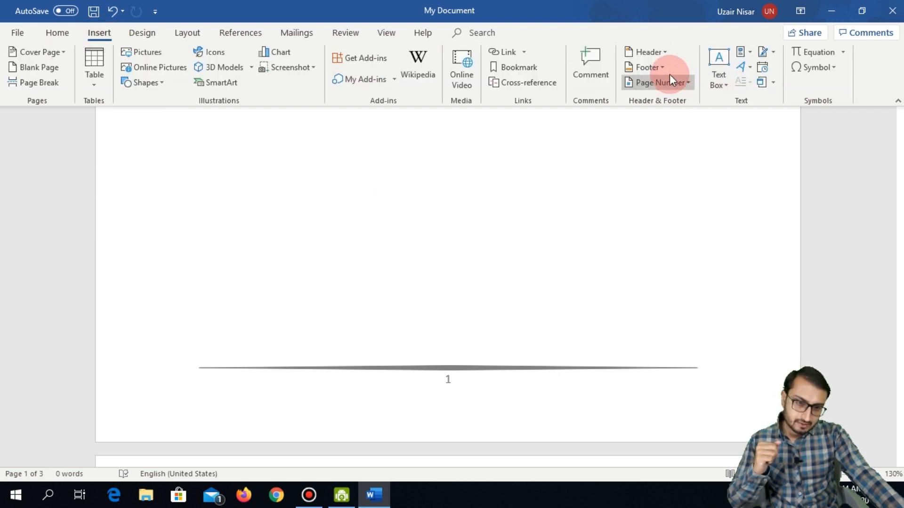